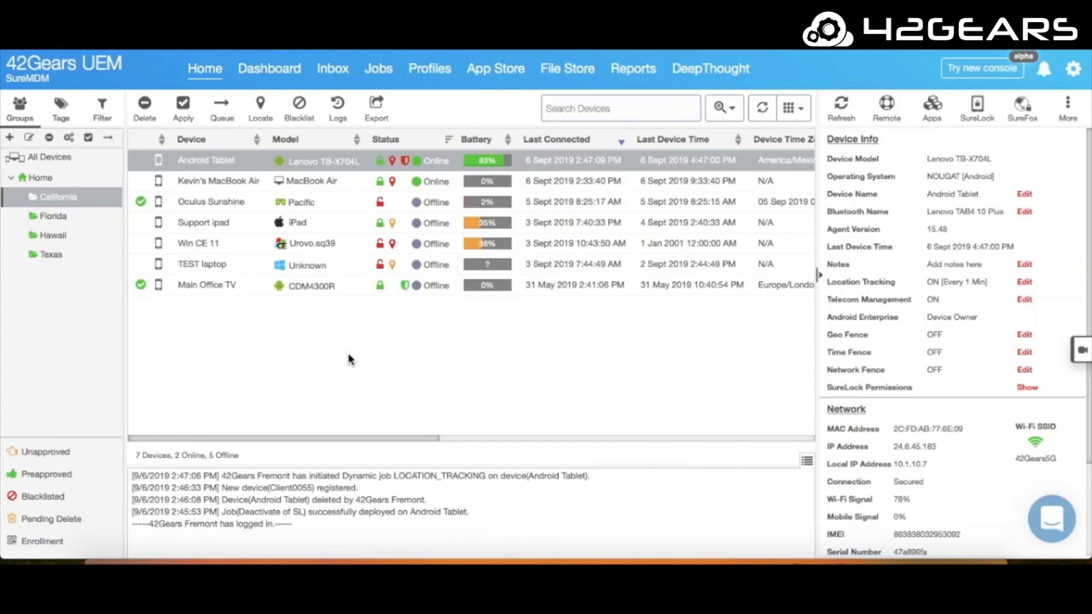
Step: Start a new Android Install Application job from the Jobs page
left_click(380, 71)
left_click(34, 116)
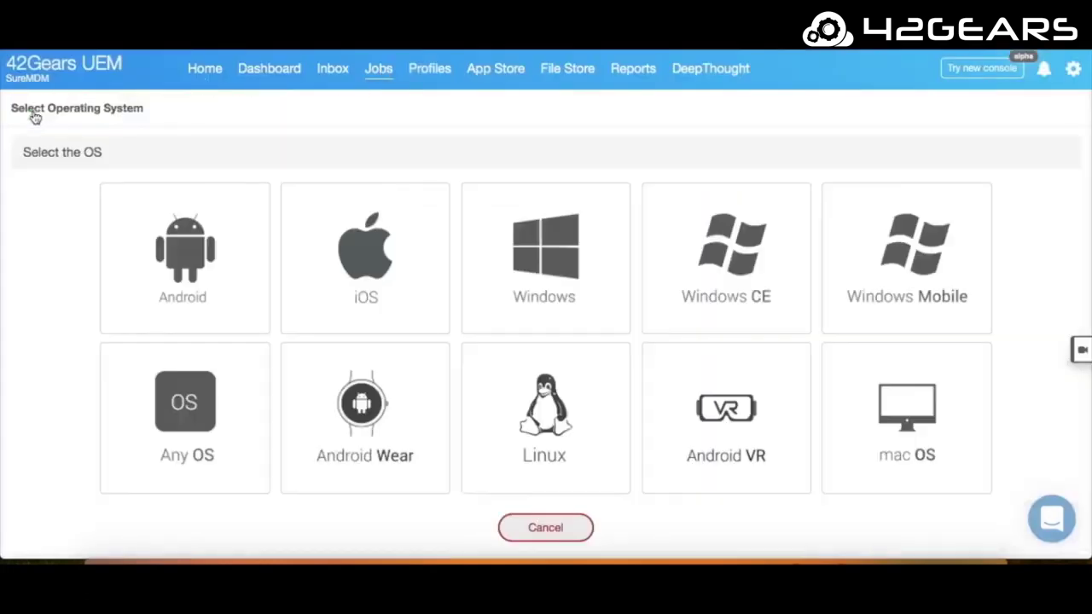
left_click(165, 247)
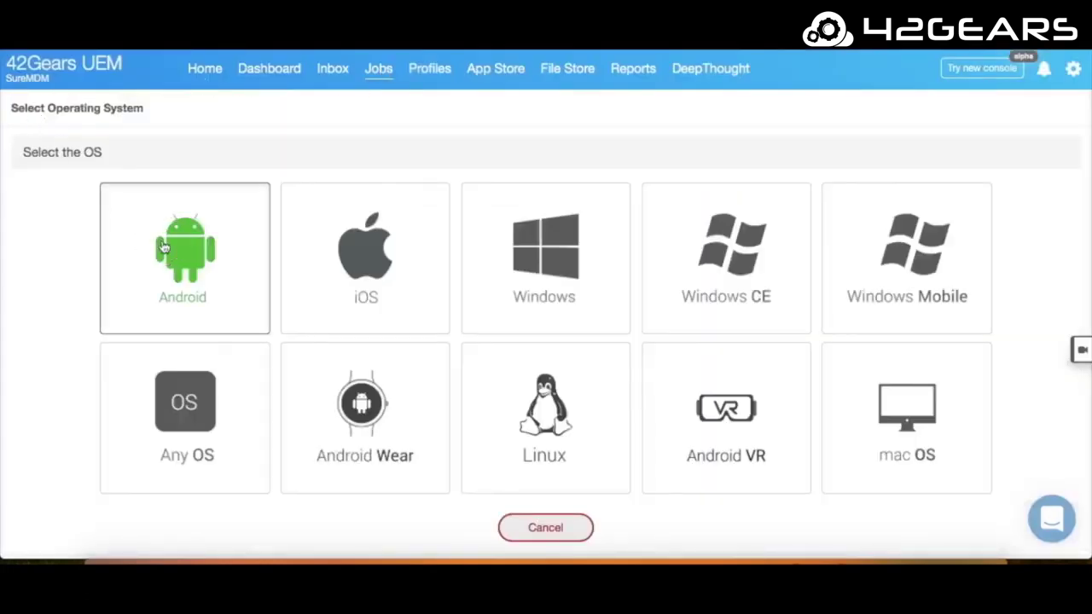
left_click(127, 212)
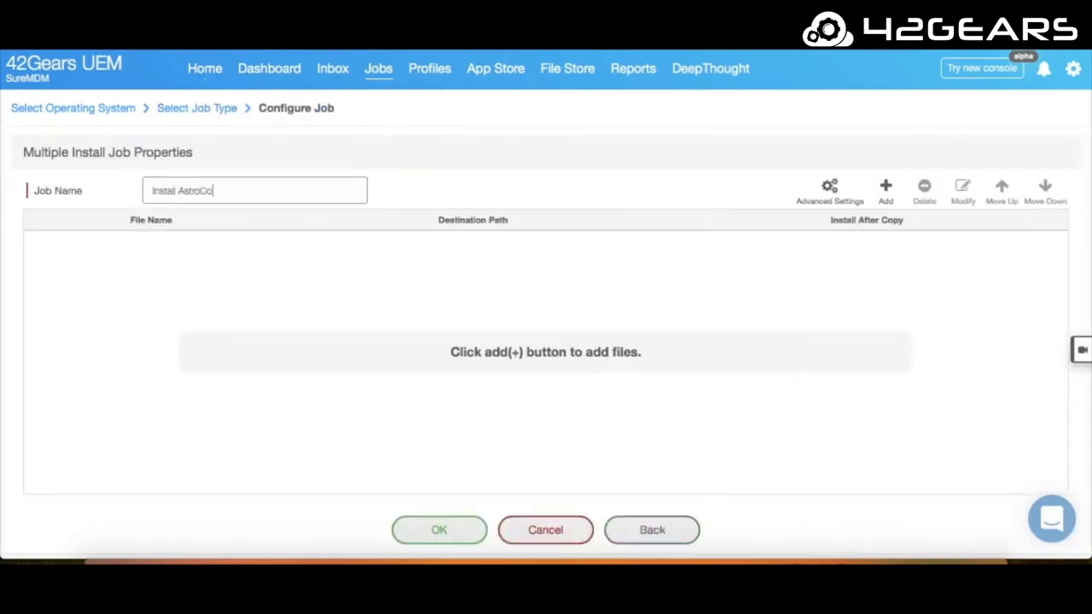
Step: Add astrocontacts.apk to the job and save it as Install AstroContacts
left_click(885, 192)
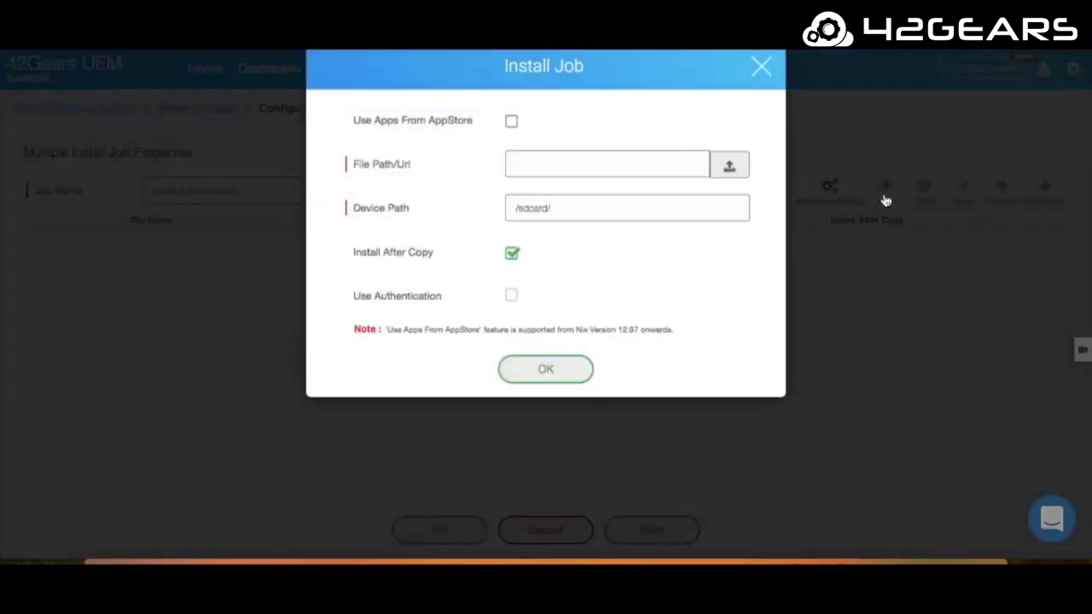
left_click(741, 185)
left_click(473, 88)
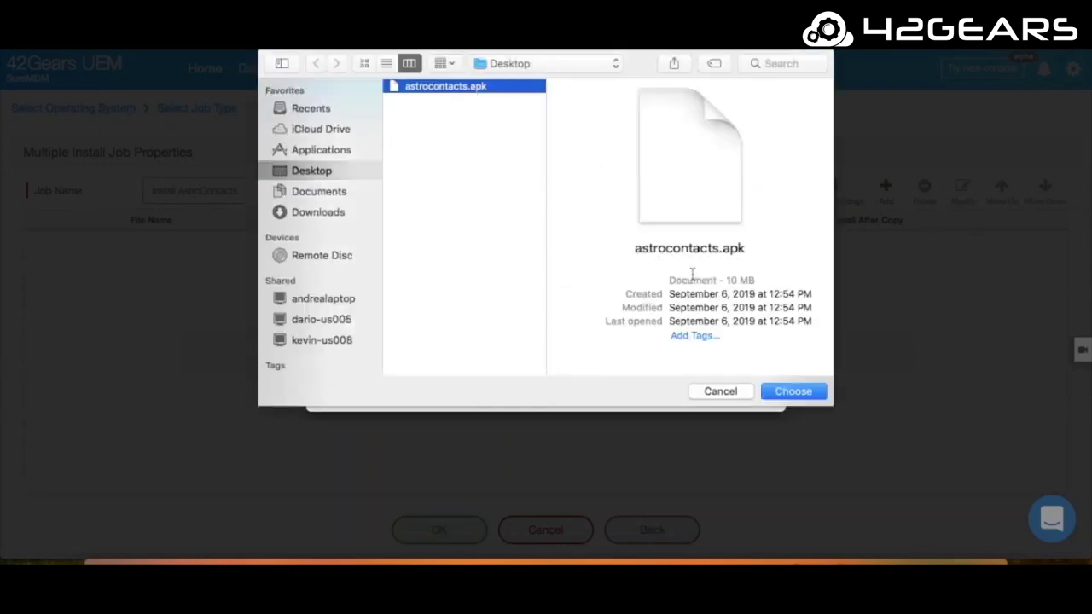
left_click(790, 392)
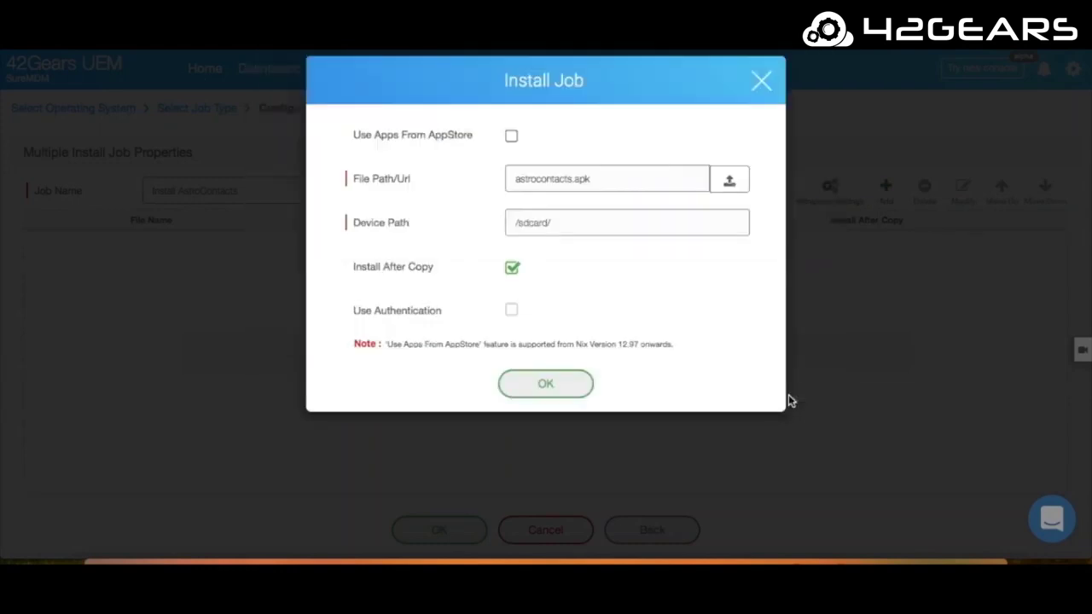
left_click(578, 388)
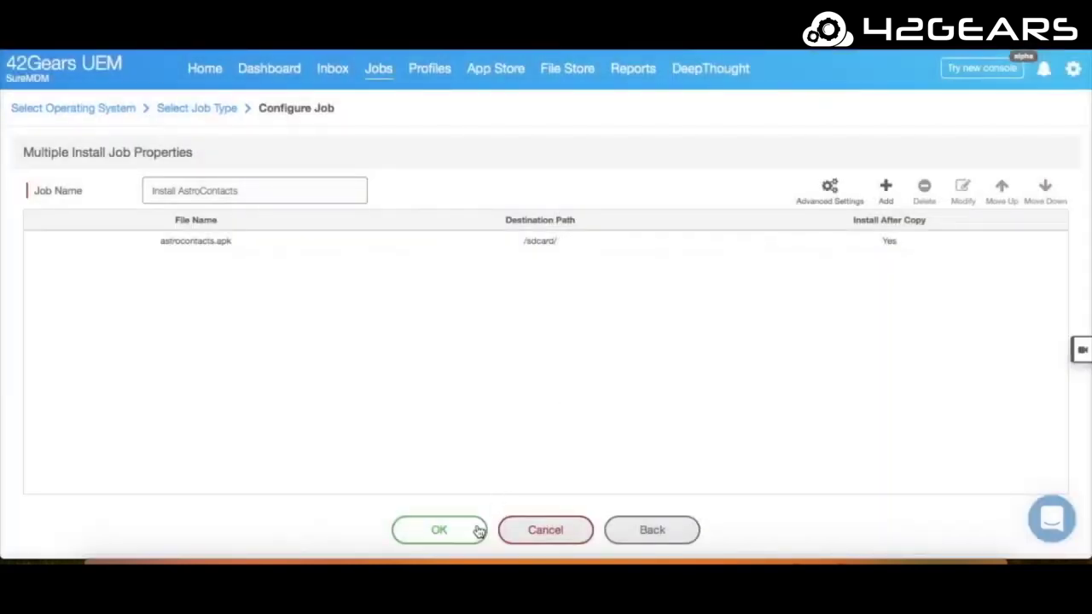
left_click(479, 531)
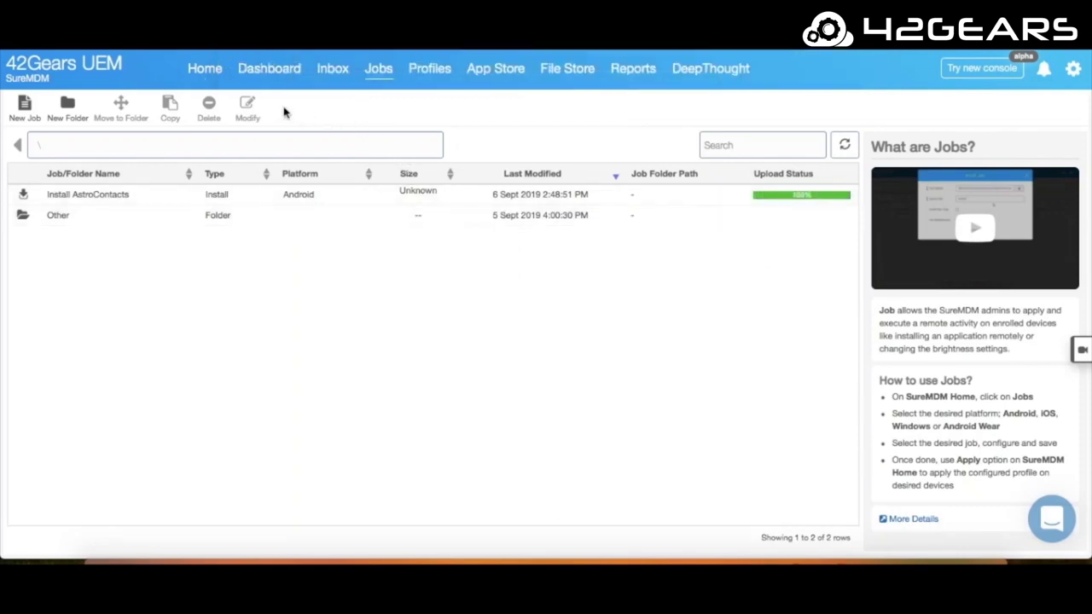
Step: From the Home device list, apply the Install AstroContacts job to the Android Tablet
left_click(213, 69)
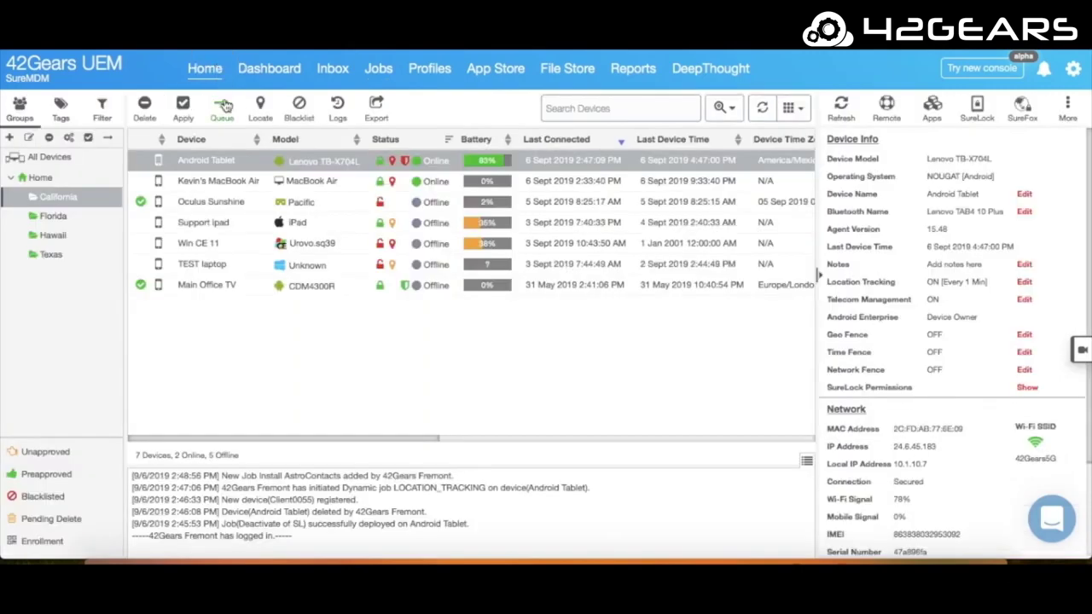
left_click(187, 125)
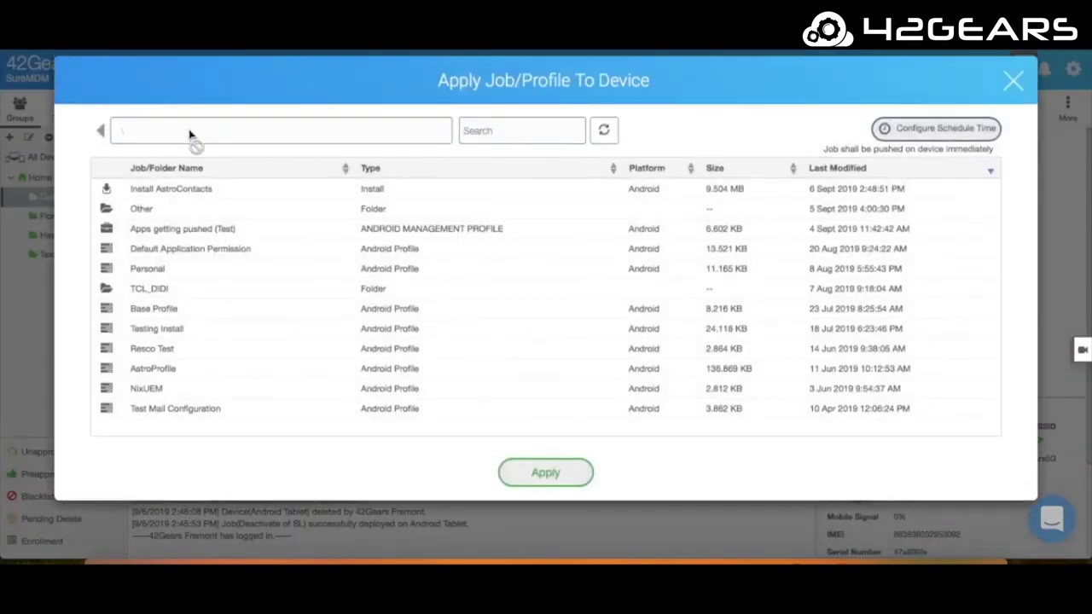
left_click(196, 191)
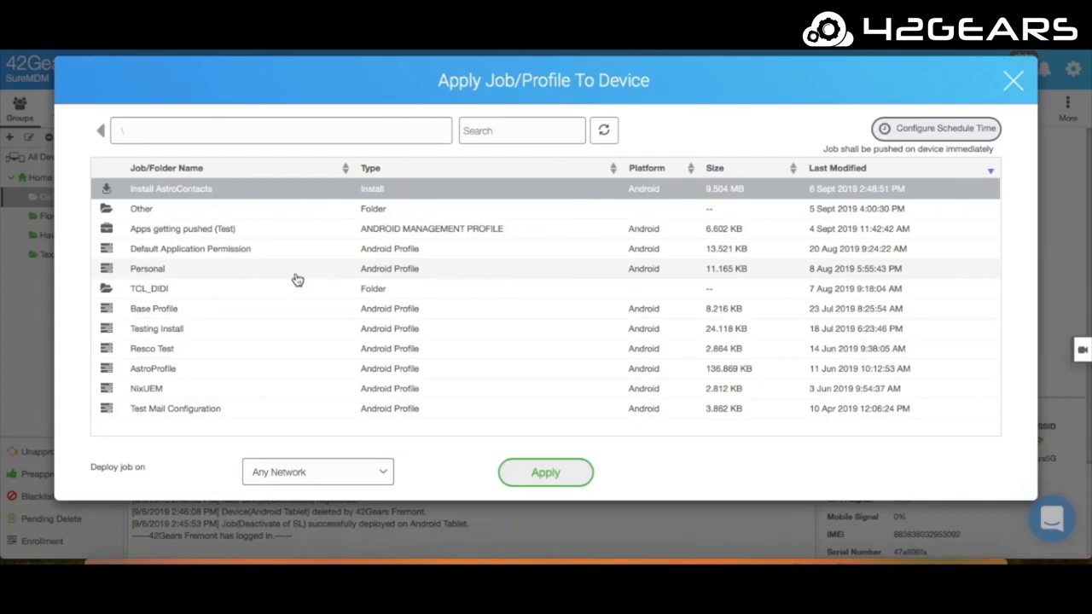
left_click(529, 473)
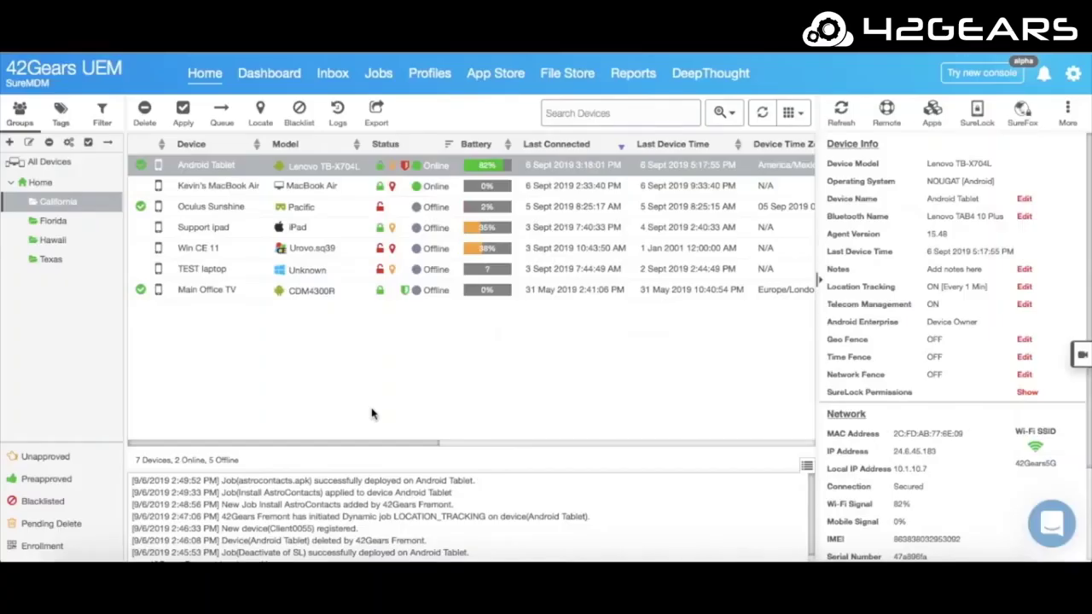
Step: Add AstroContacts to the tablet's SureLock allowed applications list
left_click(980, 127)
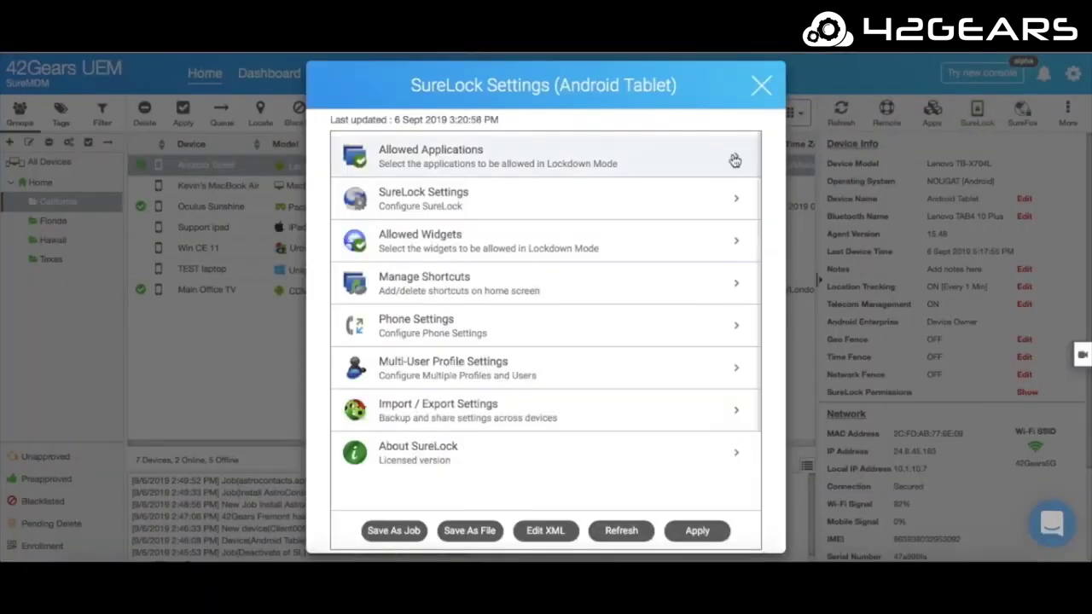
left_click(735, 161)
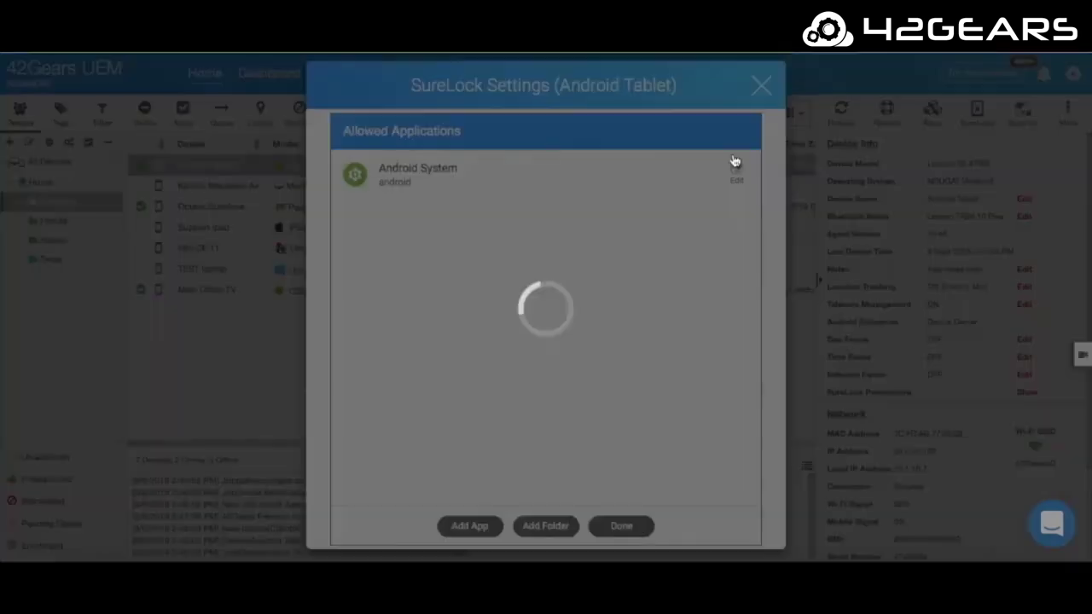
left_click(474, 524)
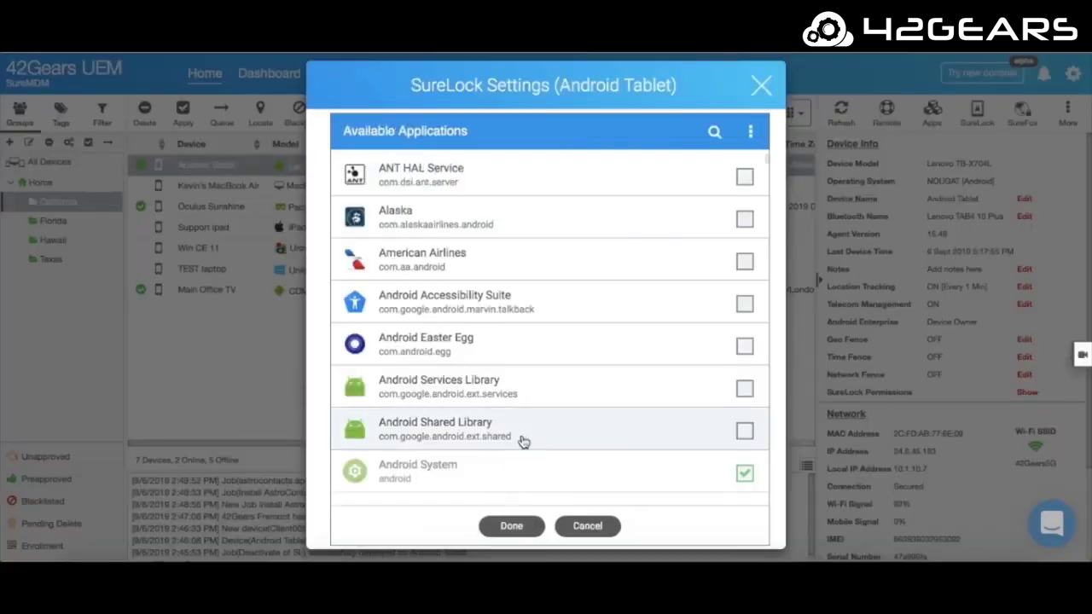
scroll(519, 441, "down", 3)
left_click(744, 400)
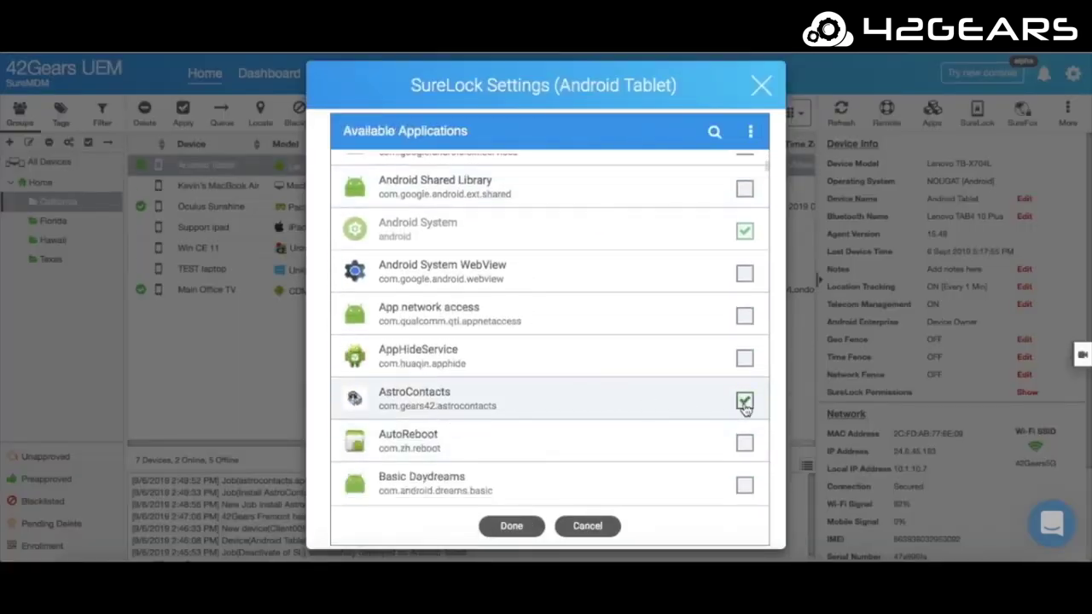
left_click(527, 528)
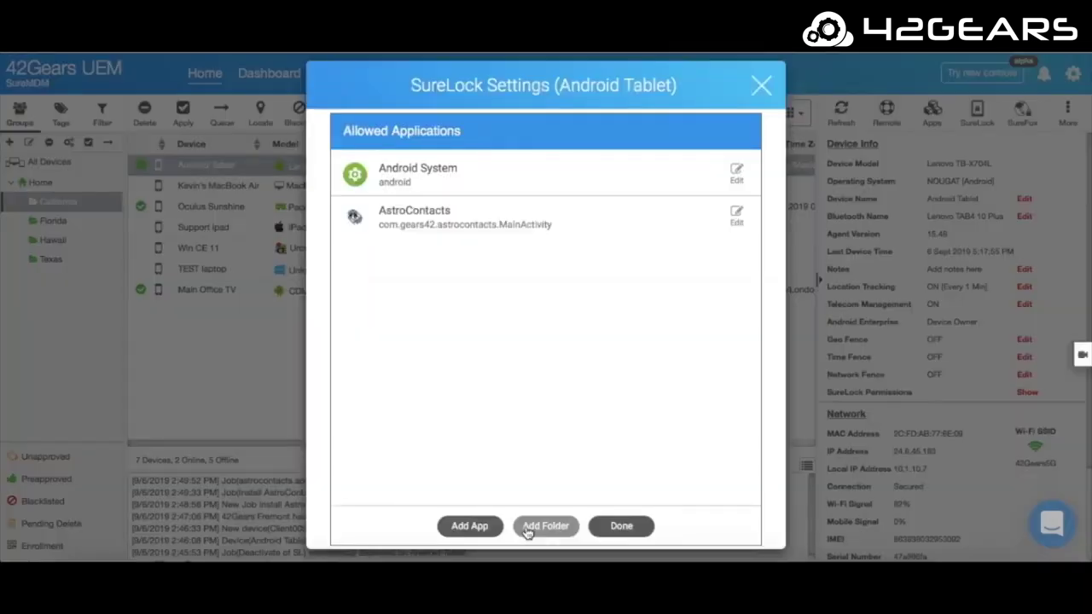
Step: Apply the updated SureLock settings to the Android Tablet and confirm
left_click(611, 527)
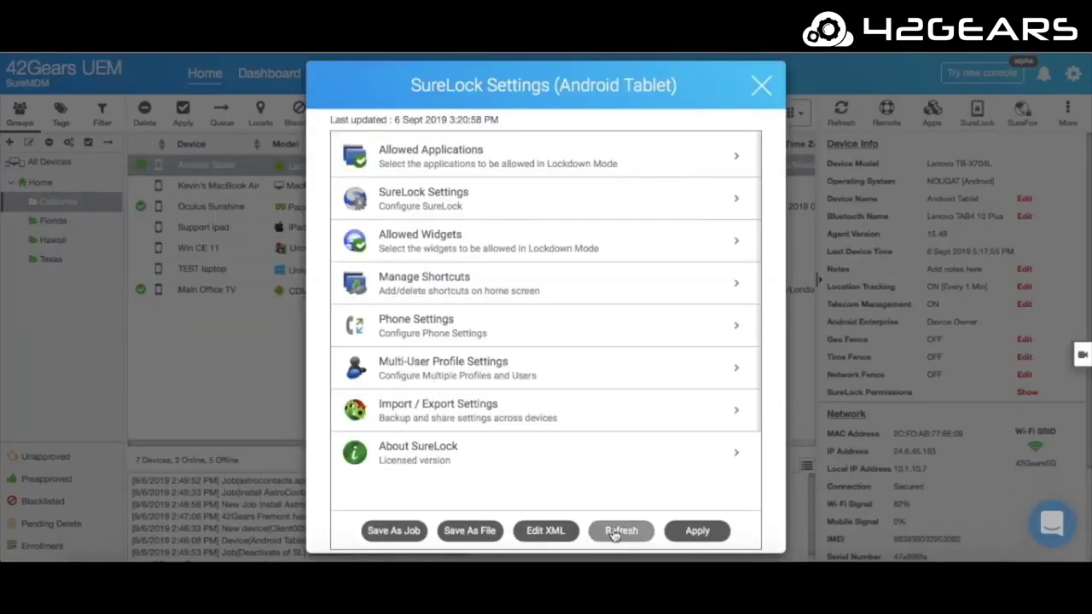
left_click(687, 531)
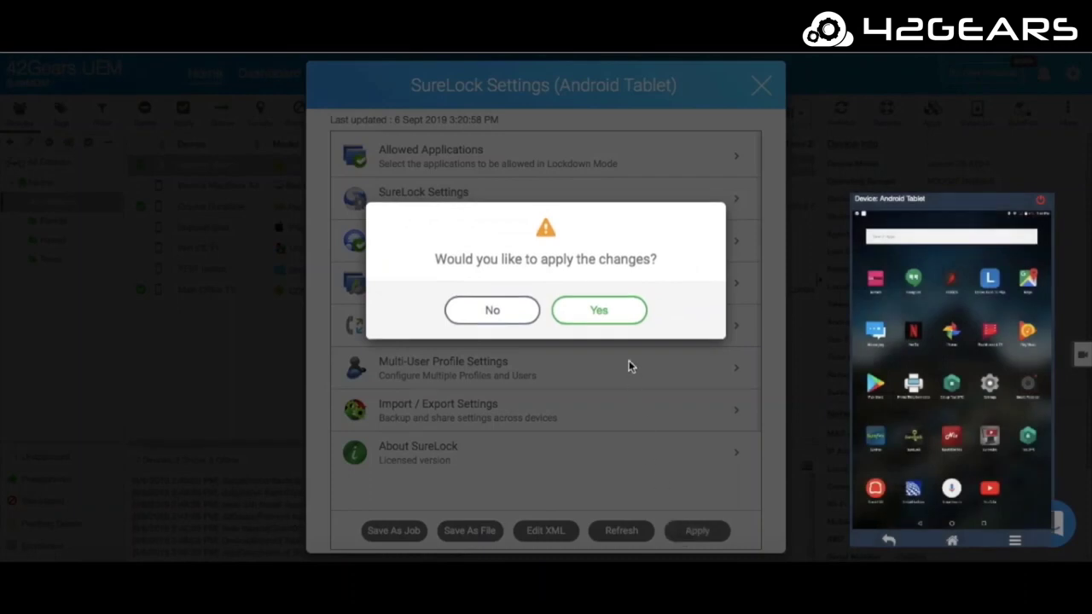
left_click(632, 324)
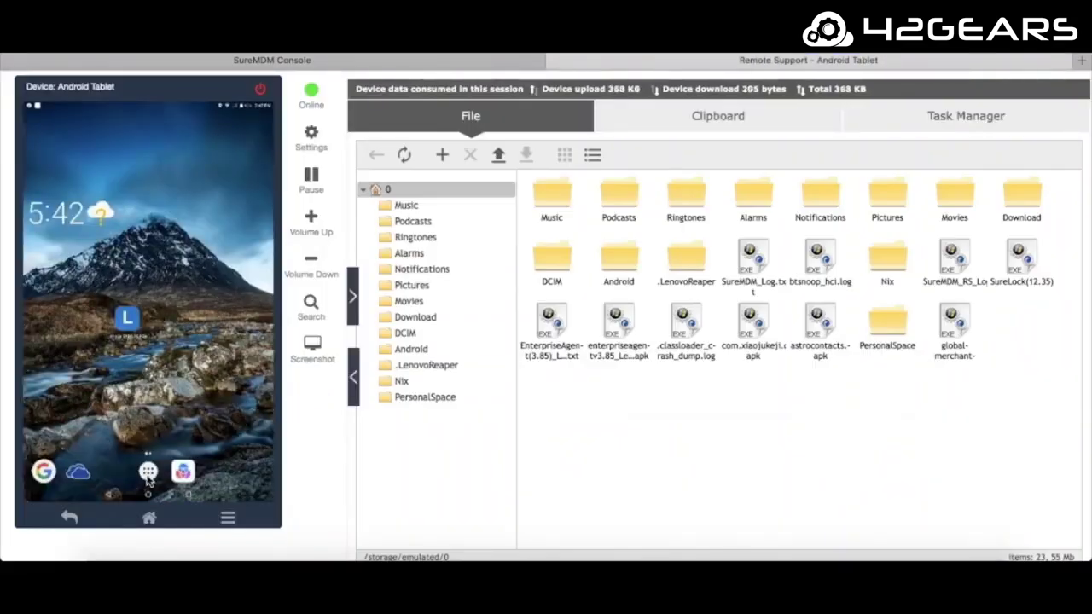
Step: On the remote tablet, launch SureLock from the app list and download SureMDM_Log.txt
left_click(149, 474)
left_click(103, 390)
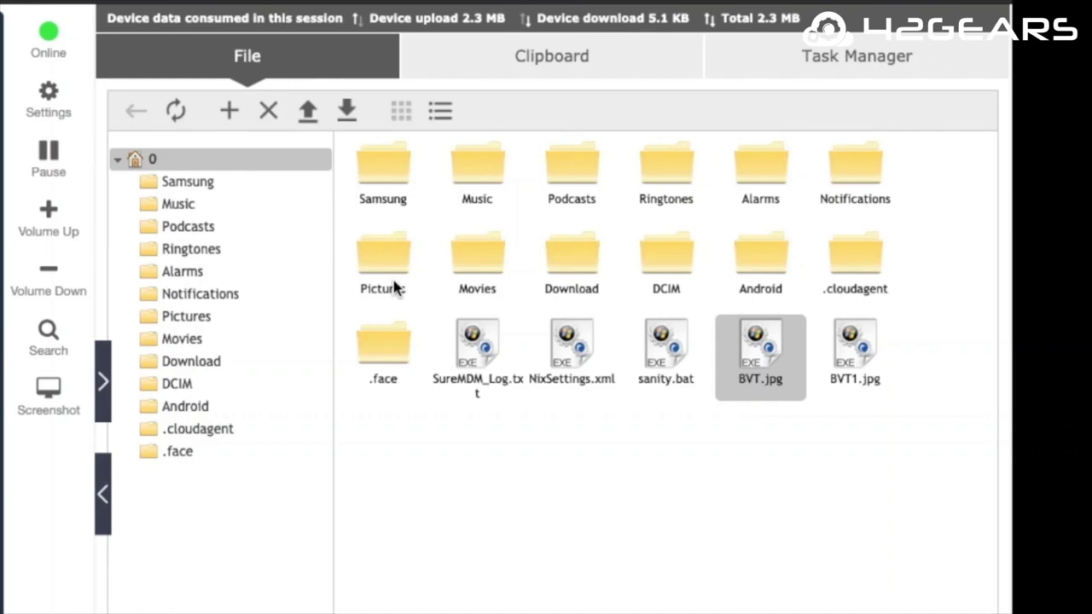
left_click(472, 350)
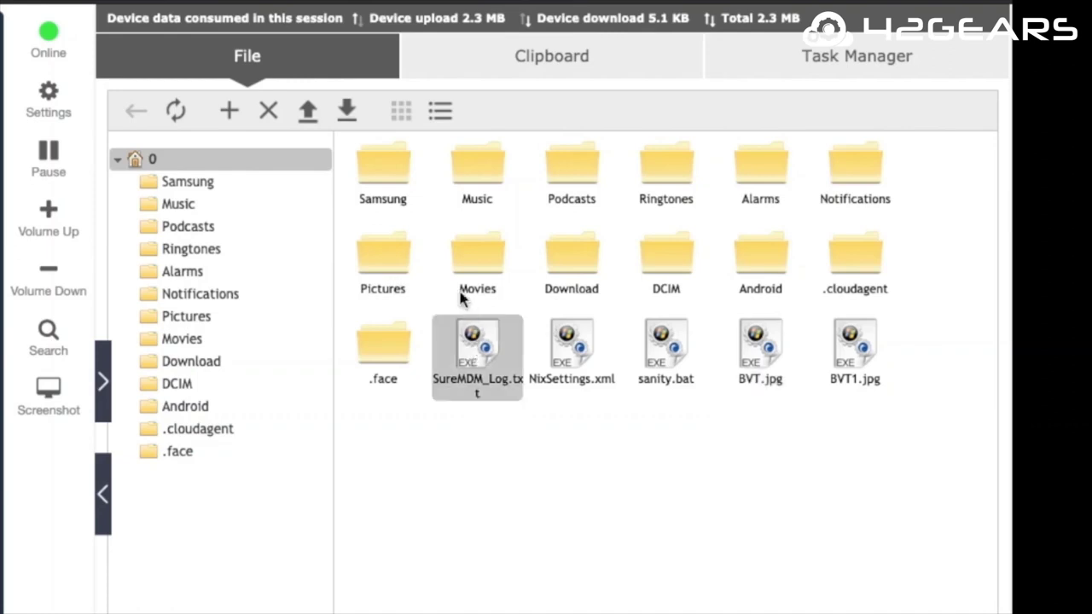
left_click(349, 124)
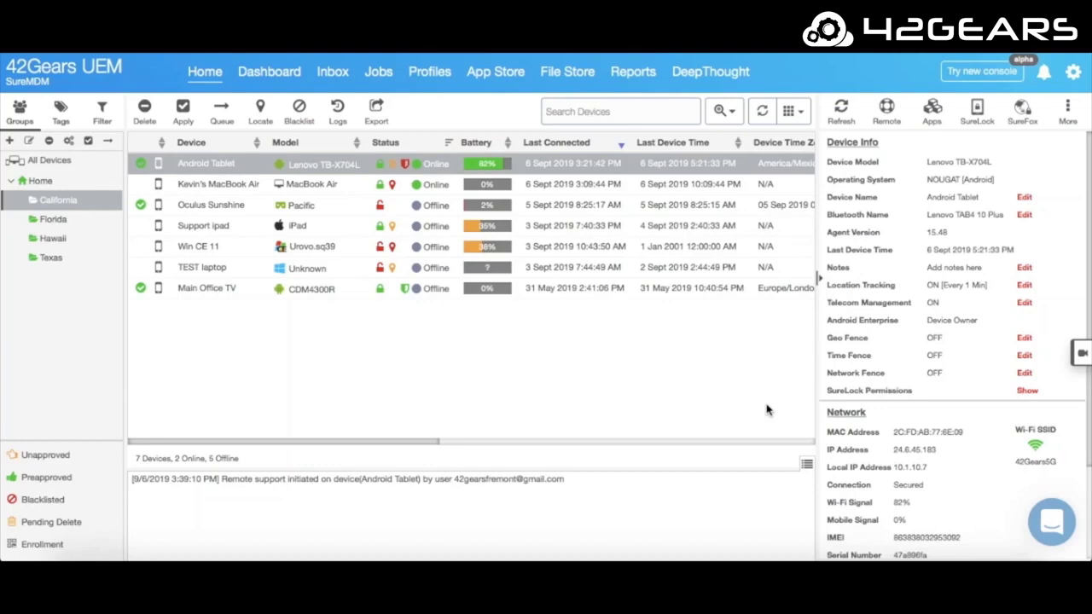
Step: Ask support 'How can I setup a geofence for my device?' in a new help chat
left_click(1054, 523)
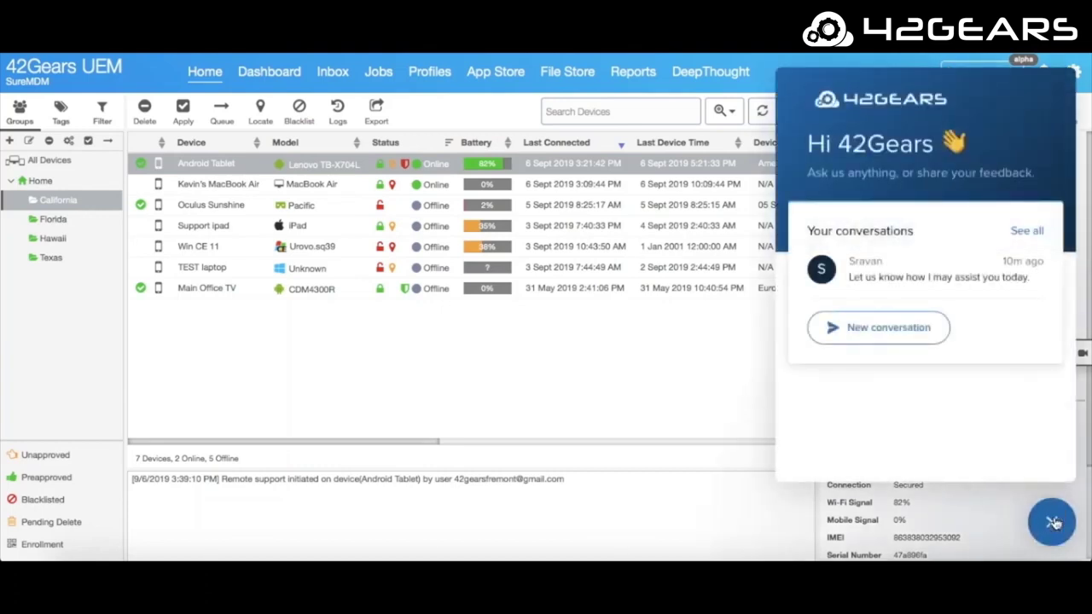
left_click(890, 339)
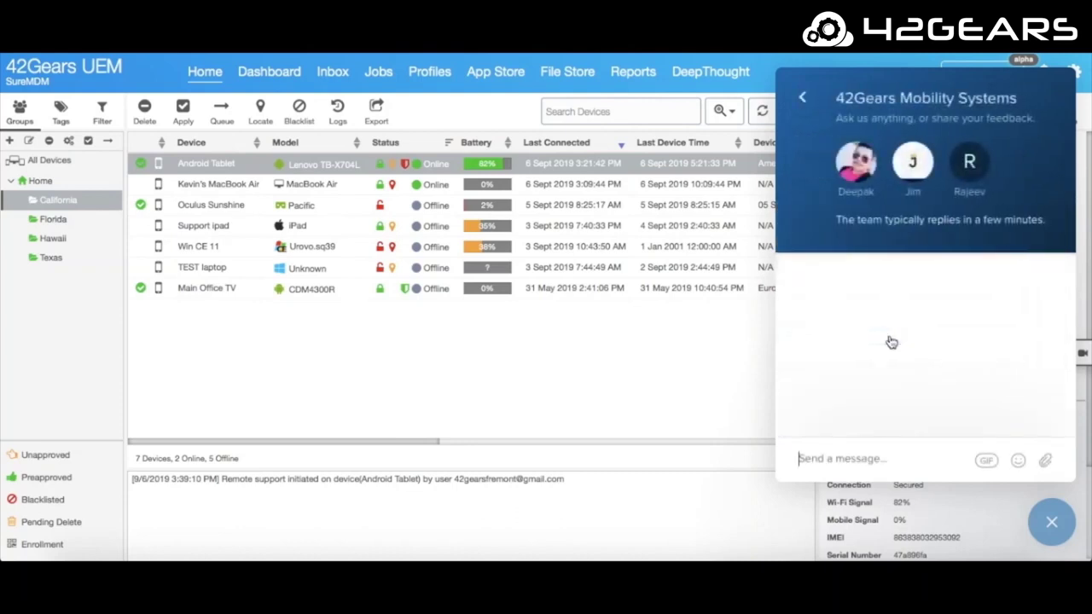
type("How can I s")
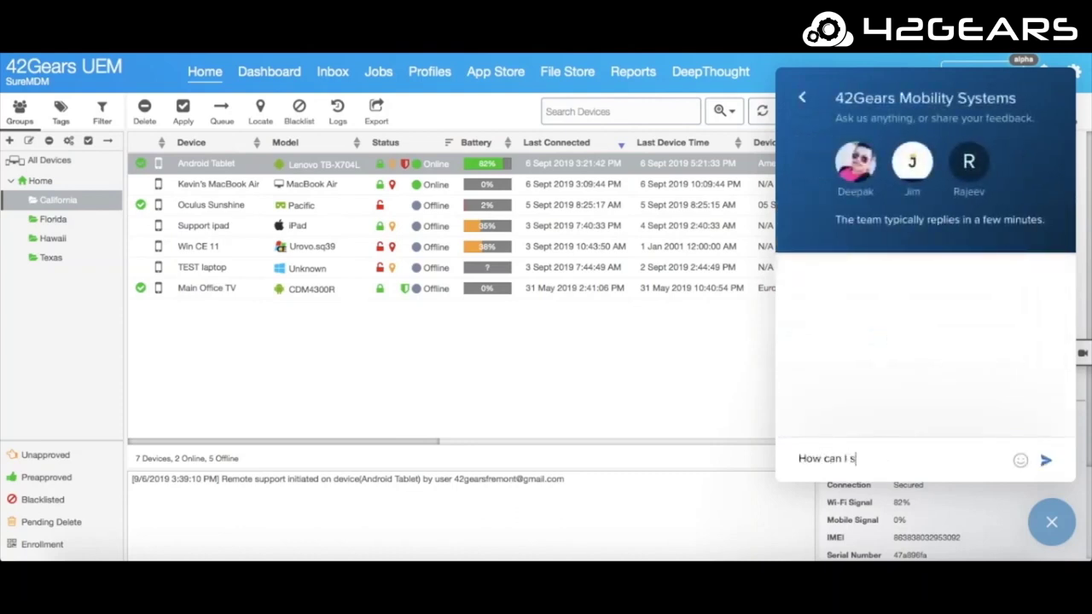
type("etup a geofence for my ")
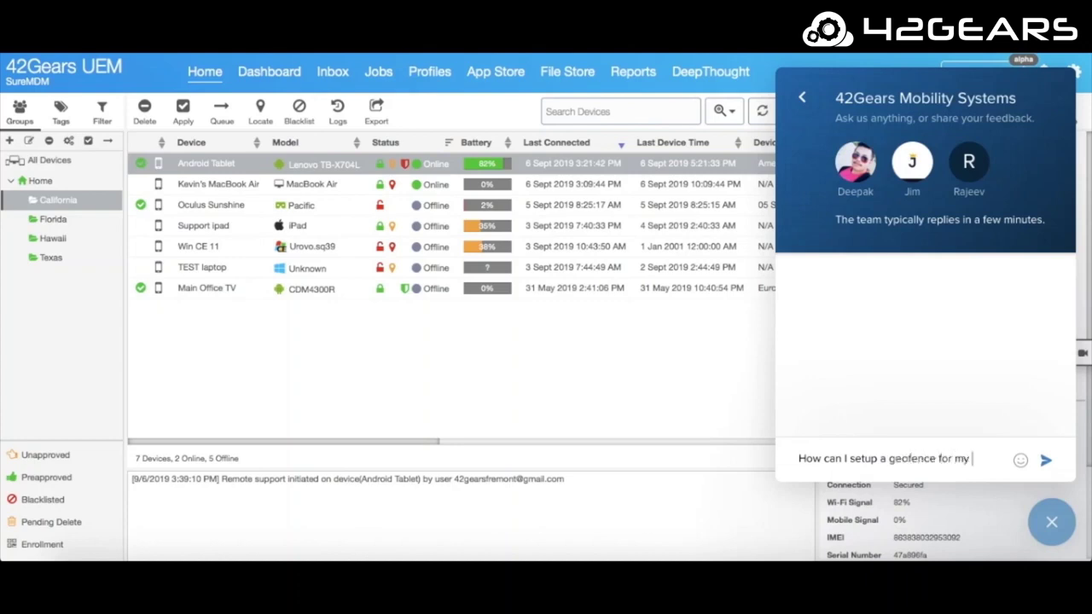
type("device?")
left_click(1045, 459)
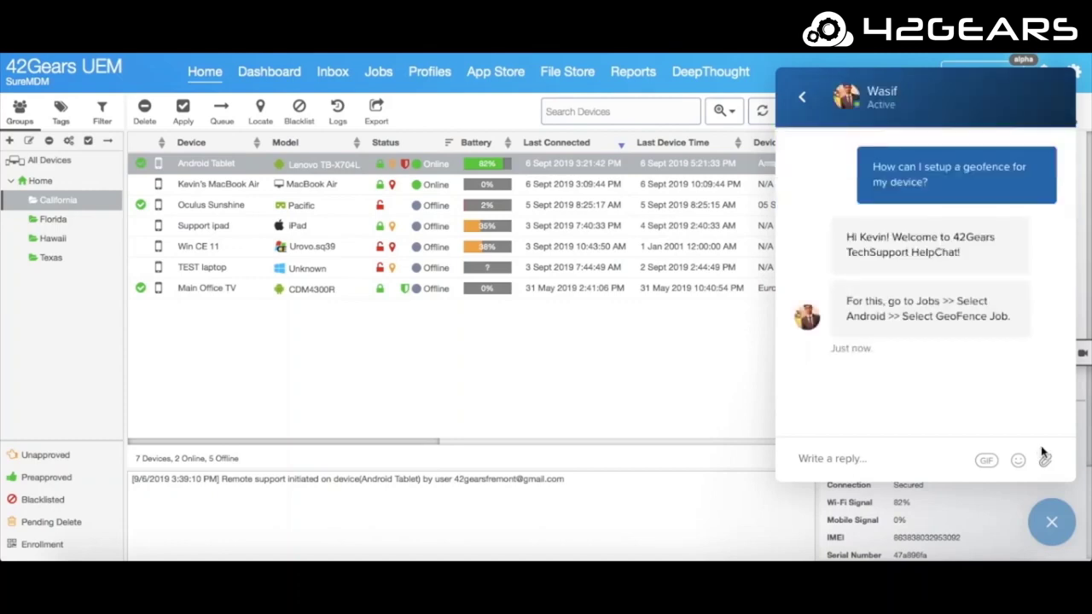
Step: Reply 'Thanks!' to support's answer
left_click(894, 449)
type("Thanks!")
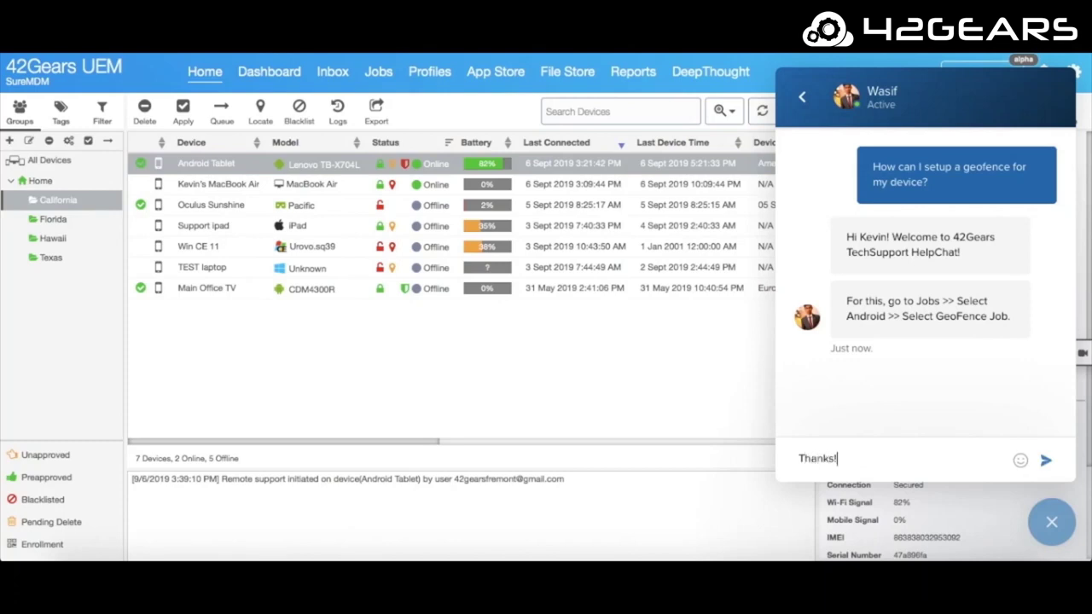
left_click(1042, 462)
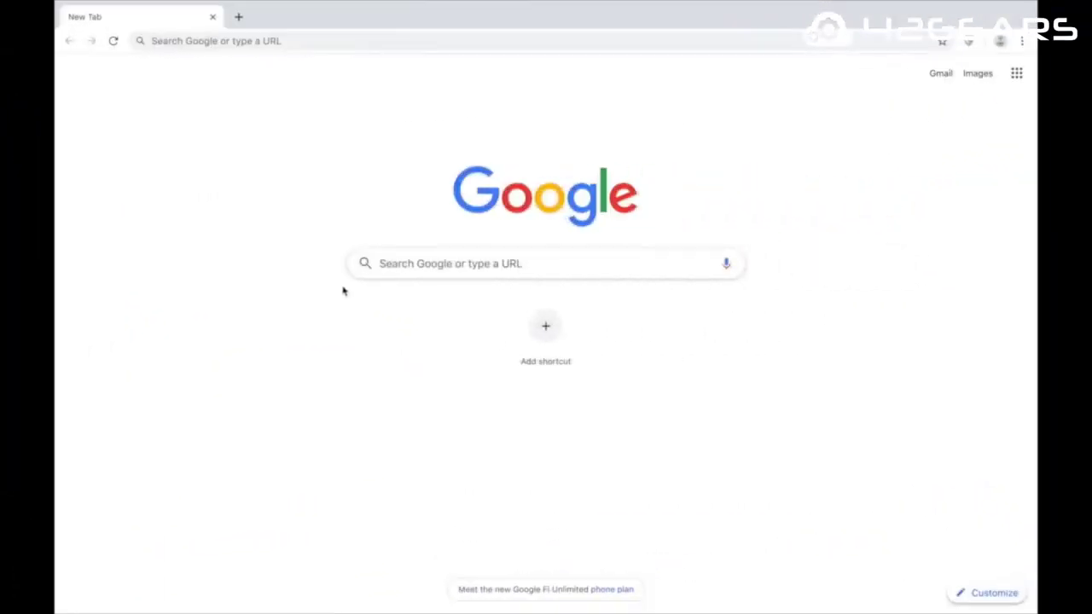
Step: Load 42gears.com in the Chrome tab
left_click(319, 41)
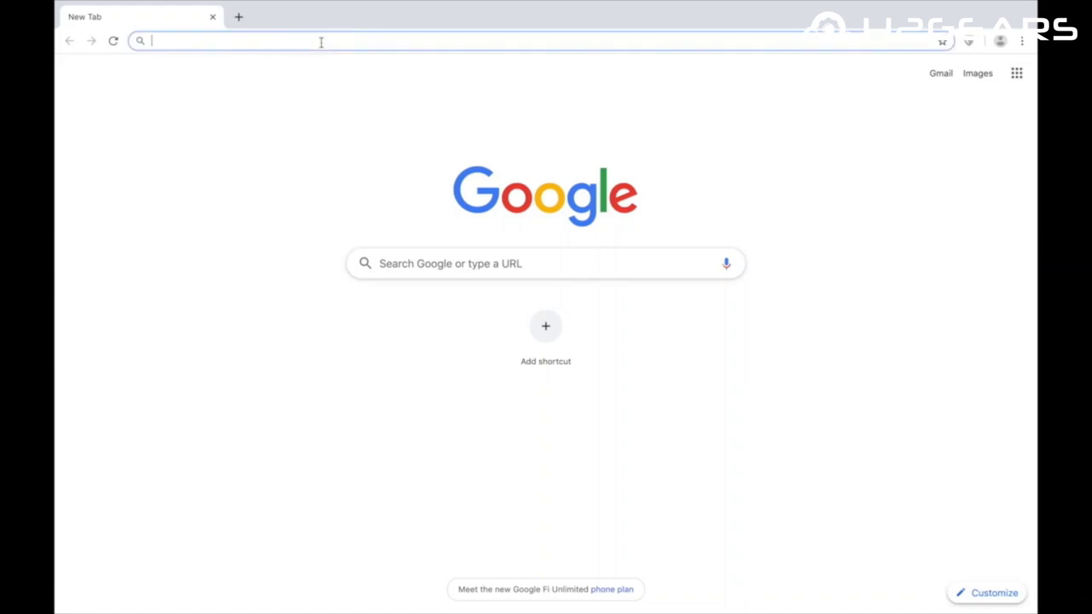
type("42gears.com")
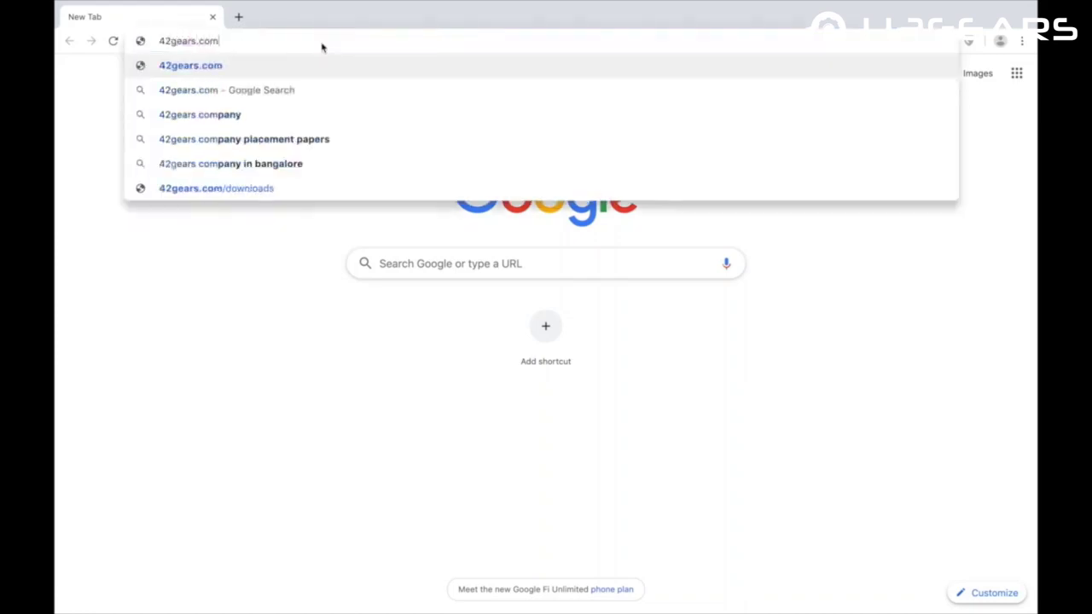
key("Return")
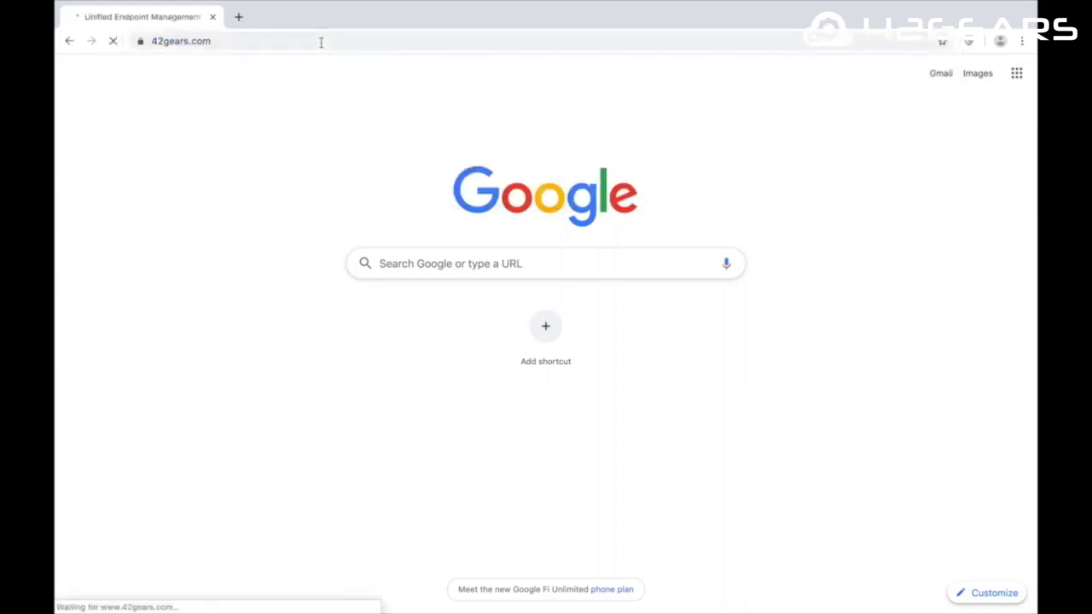